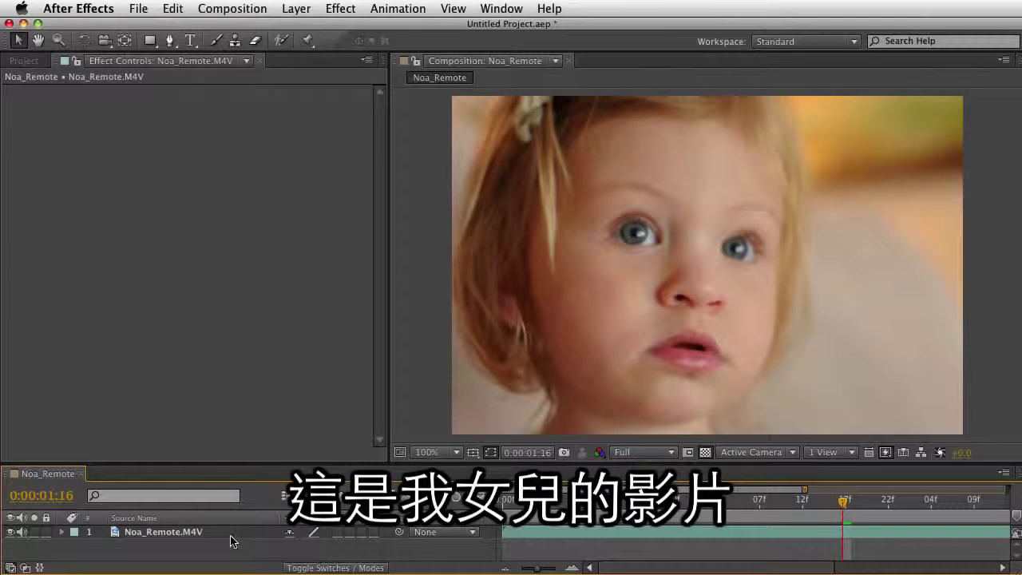
# Apply the Curves color correction effect to the Noa_Remote.M4V layer.
pyautogui.click(191, 533)
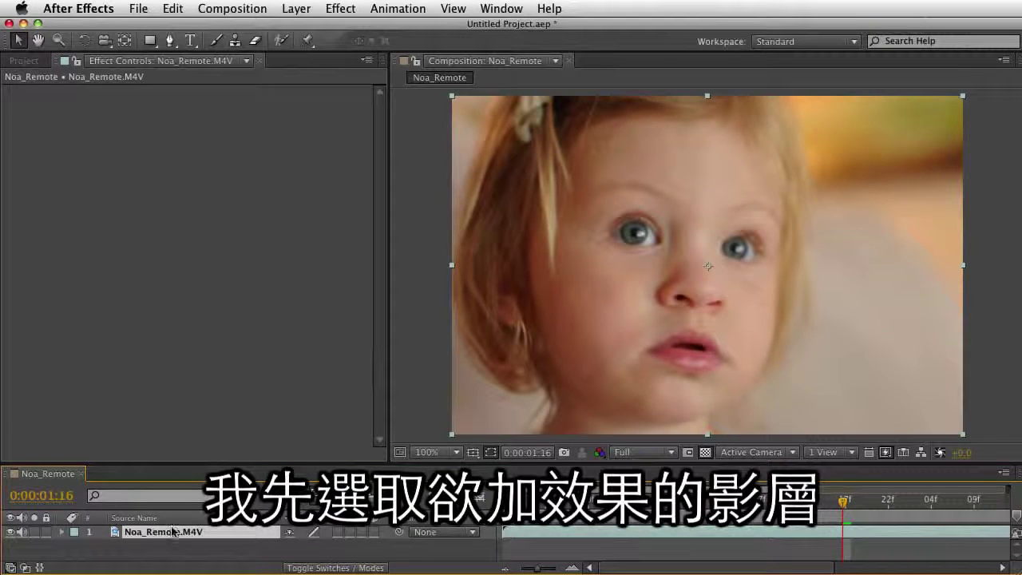
pyautogui.click(348, 9)
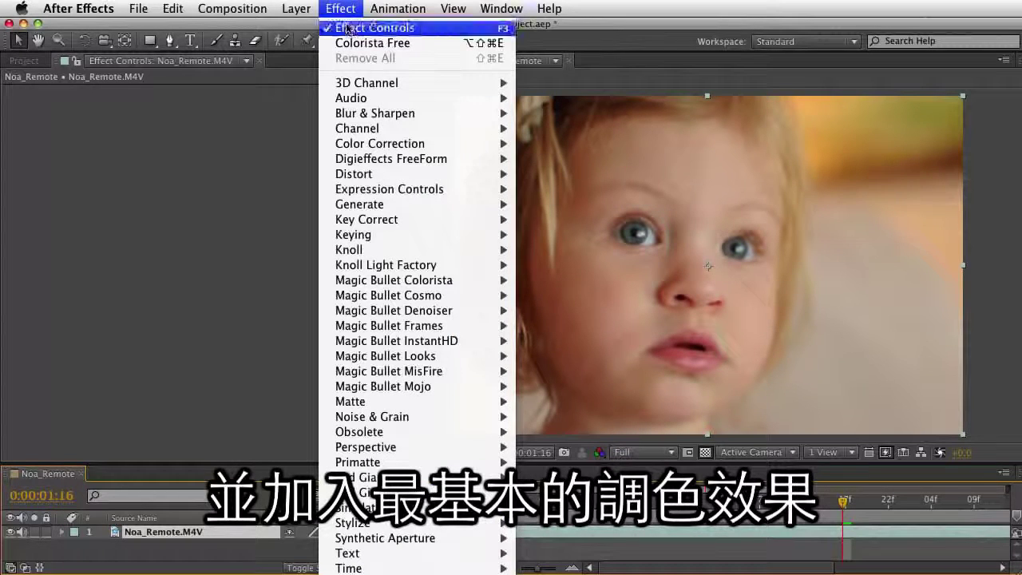
pyautogui.moveTo(363, 145)
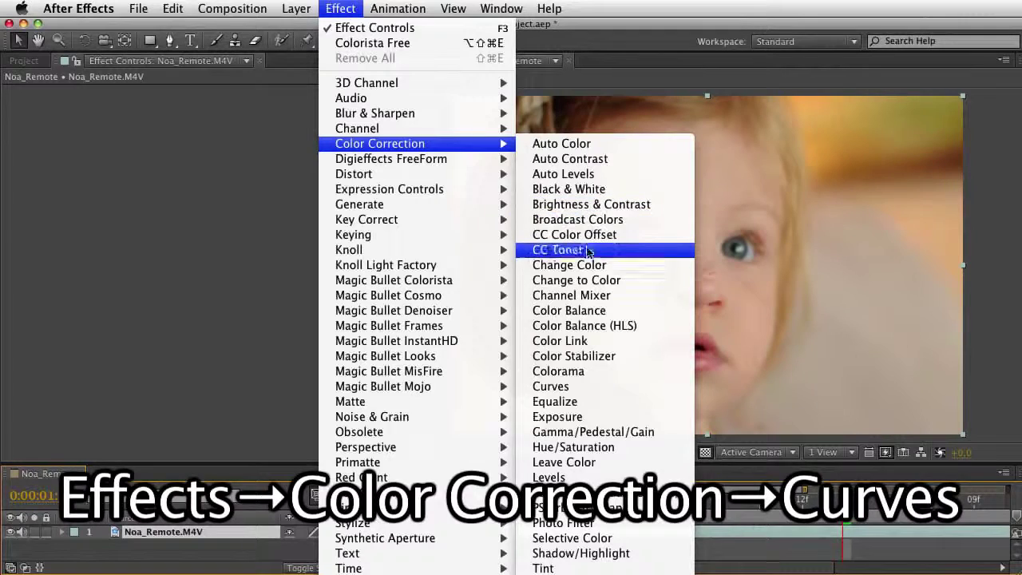
pyautogui.click(575, 388)
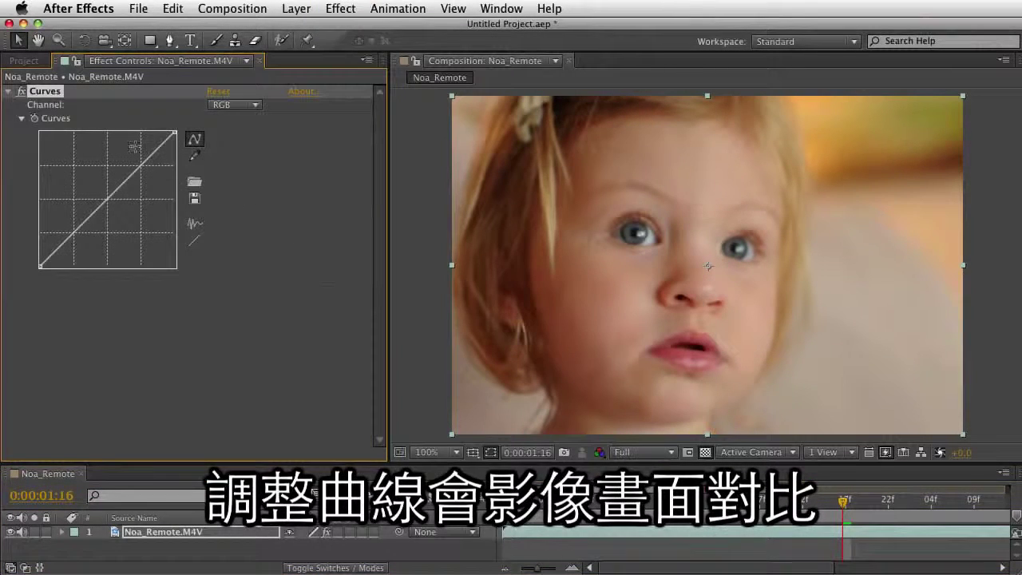
# Shape the RGB curve into an S by raising highlights and lowering shadows, and compare the image with Curves off and on.
pyautogui.moveTo(153, 155); pyautogui.dragTo(141, 146)
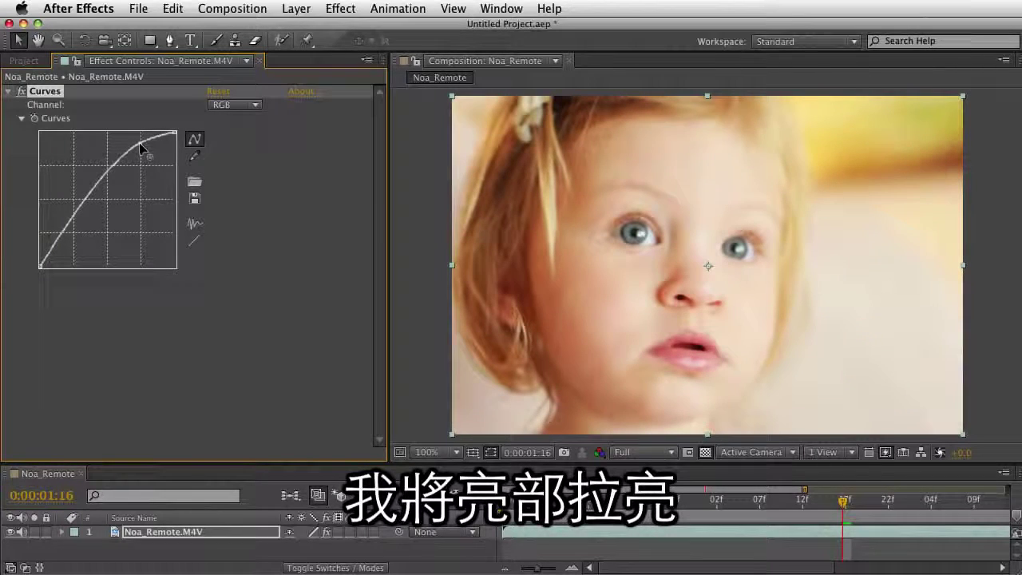
pyautogui.moveTo(75, 221); pyautogui.dragTo(80, 247)
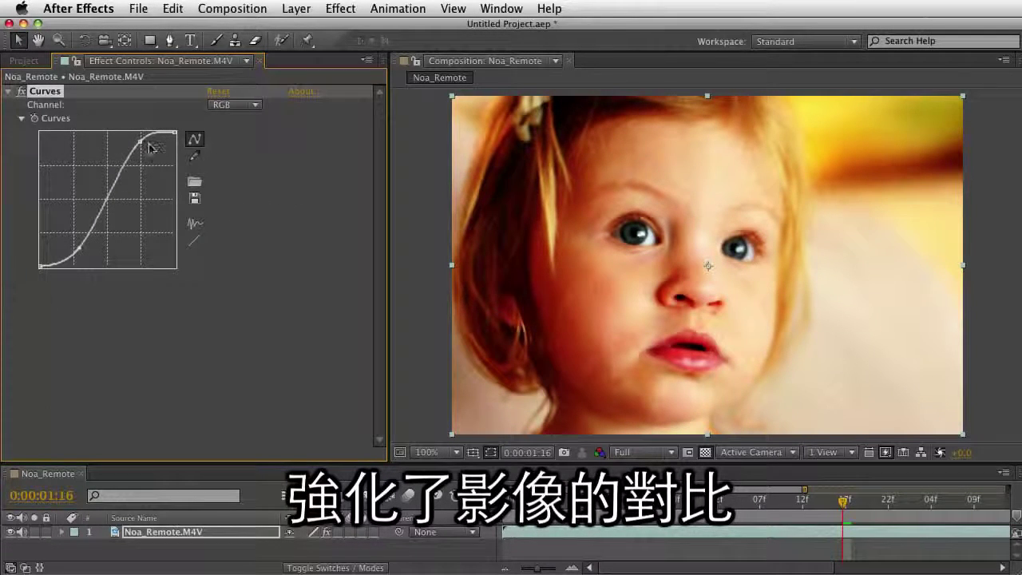
pyautogui.click(20, 91)
pyautogui.click(20, 92)
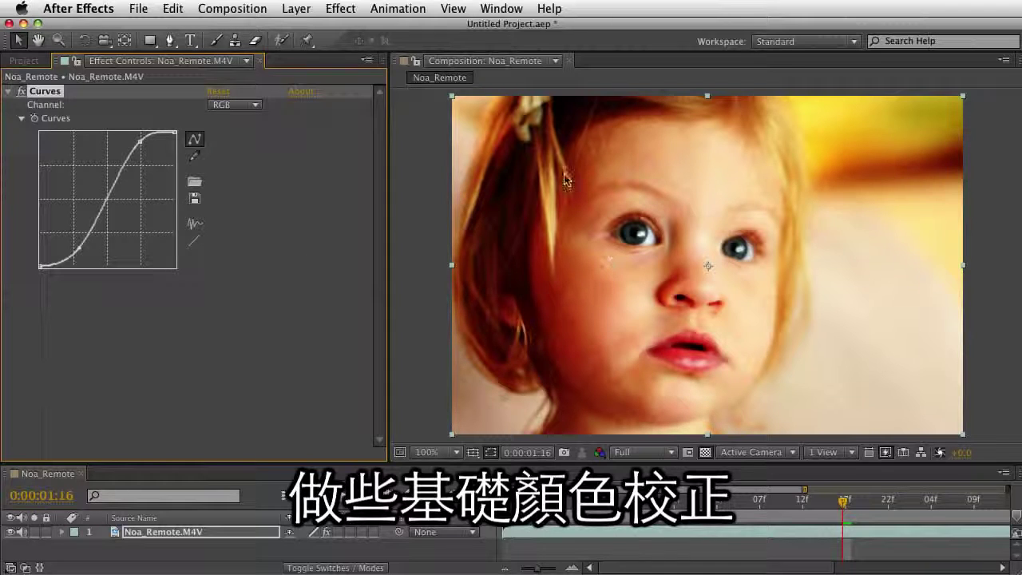
# Add the Magic Bullet Colorista Free effect to the Noa_Remote.M4V layer.
pyautogui.click(349, 10)
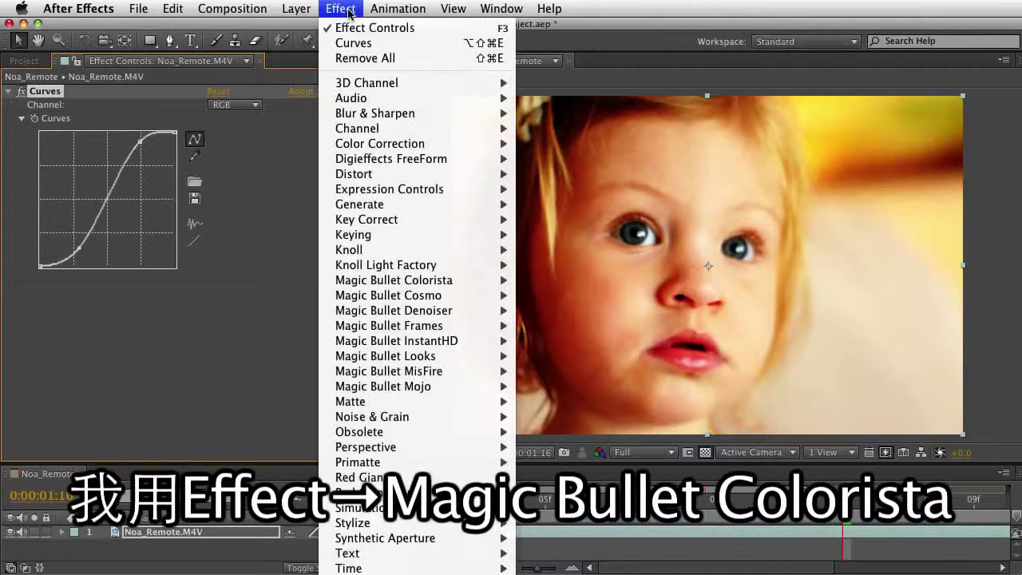
pyautogui.moveTo(393, 284)
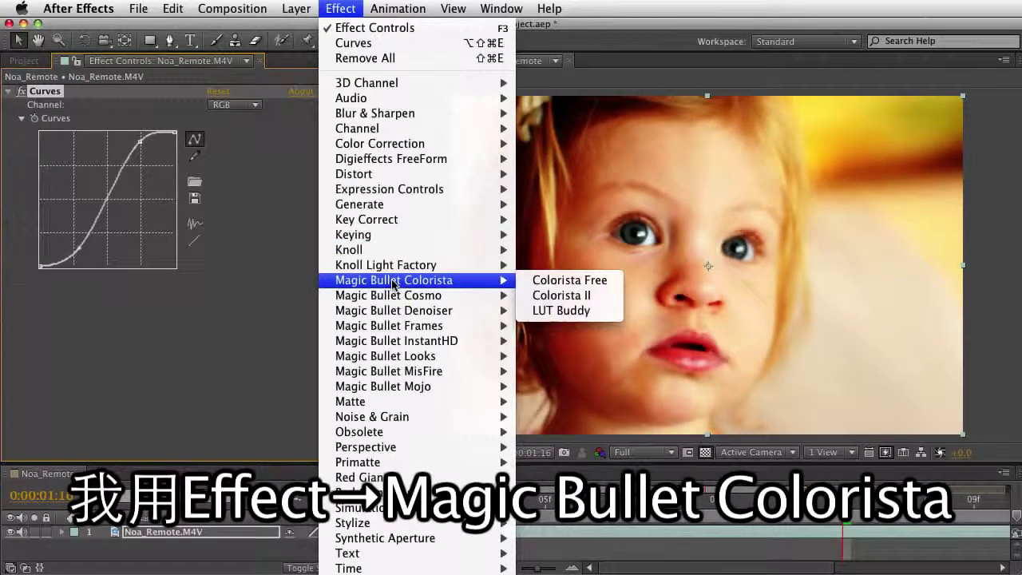
pyautogui.click(561, 280)
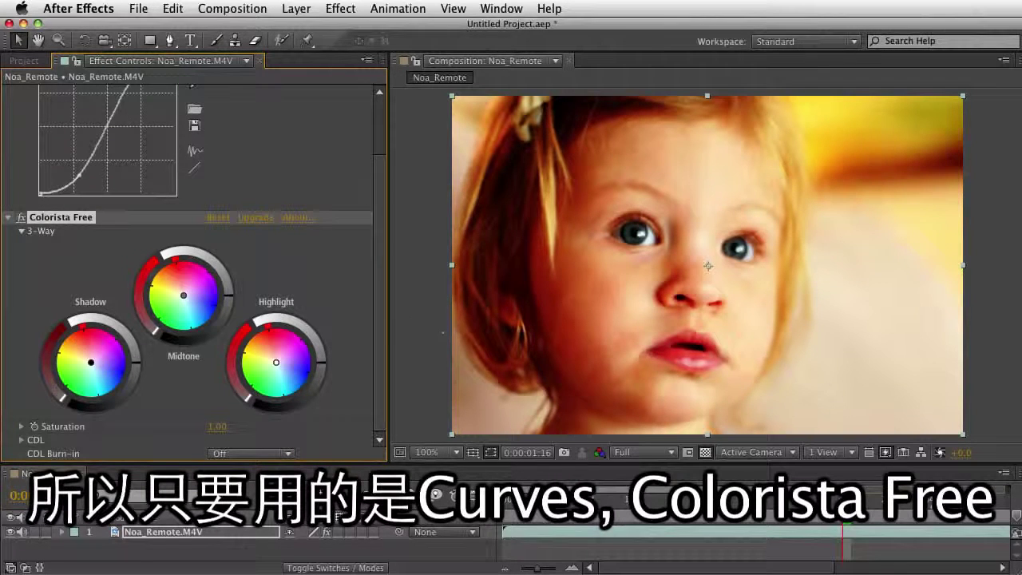
pyautogui.scroll(2, 126, 182)
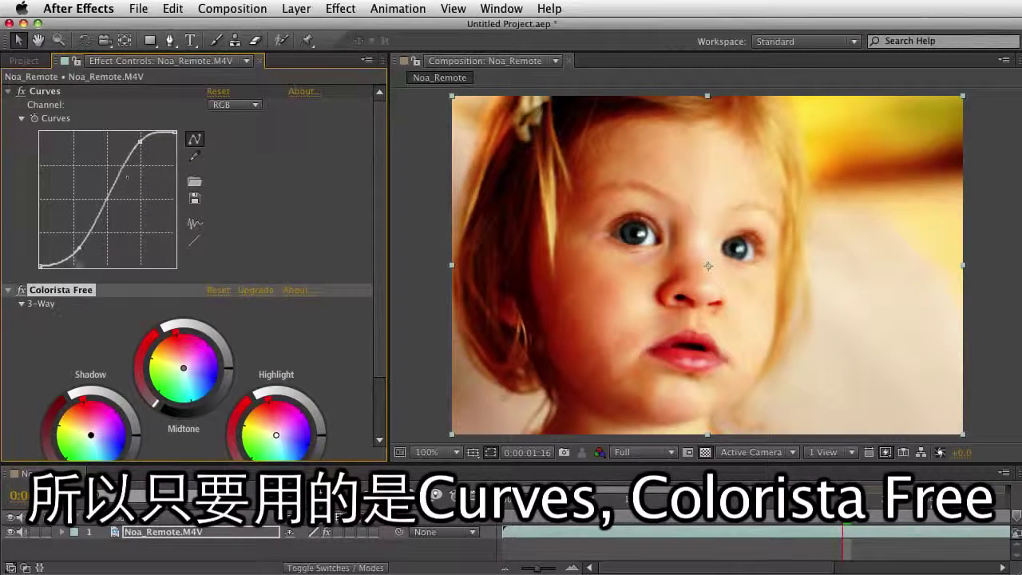
pyautogui.click(341, 8)
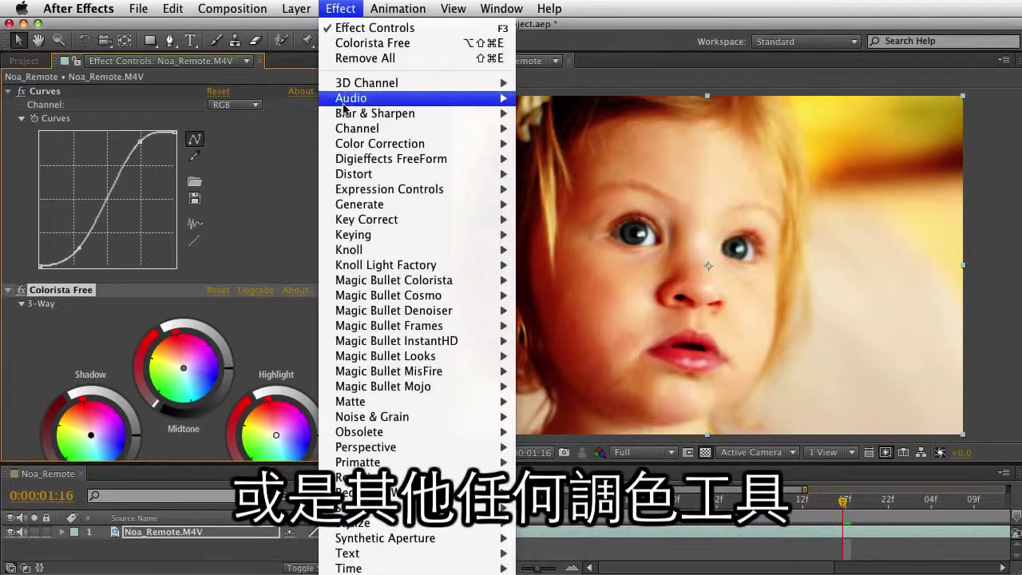
pyautogui.moveTo(359, 144)
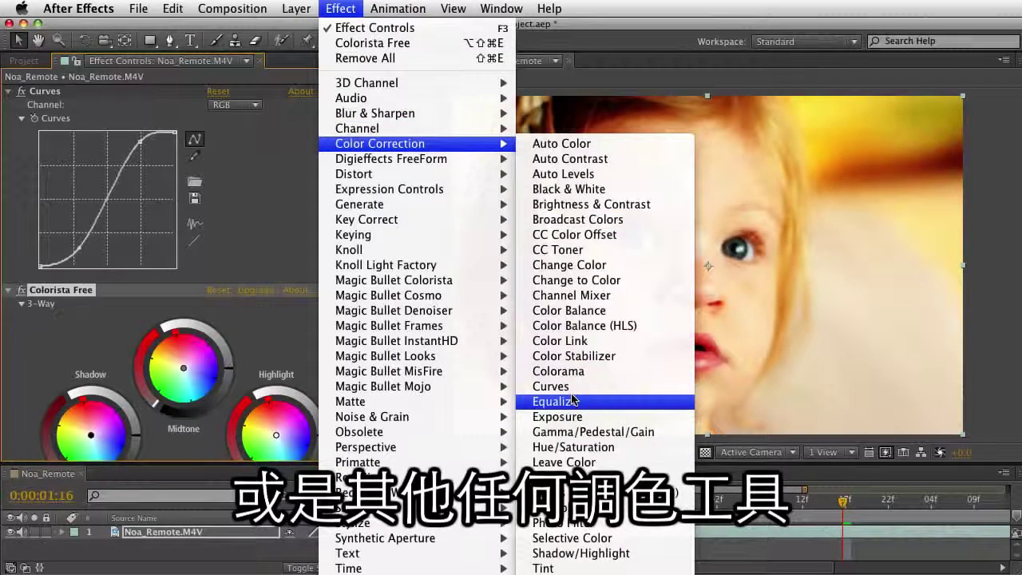
pyautogui.click(260, 322)
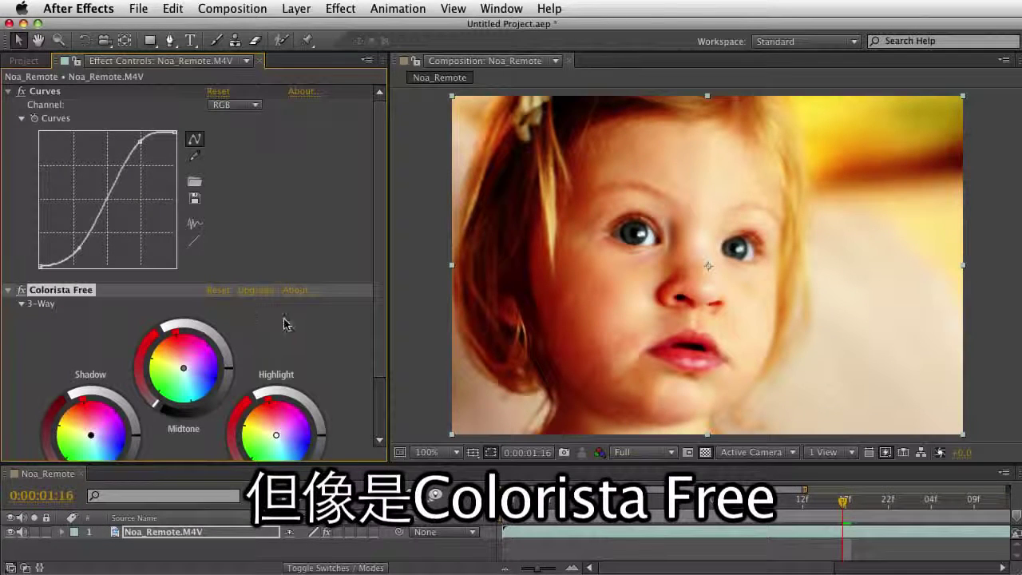
# Shift Colorista Free's highlight, midtone and shadow colors toward blue, and compare the image with the effect off and on.
pyautogui.scroll(-3, 285, 321)
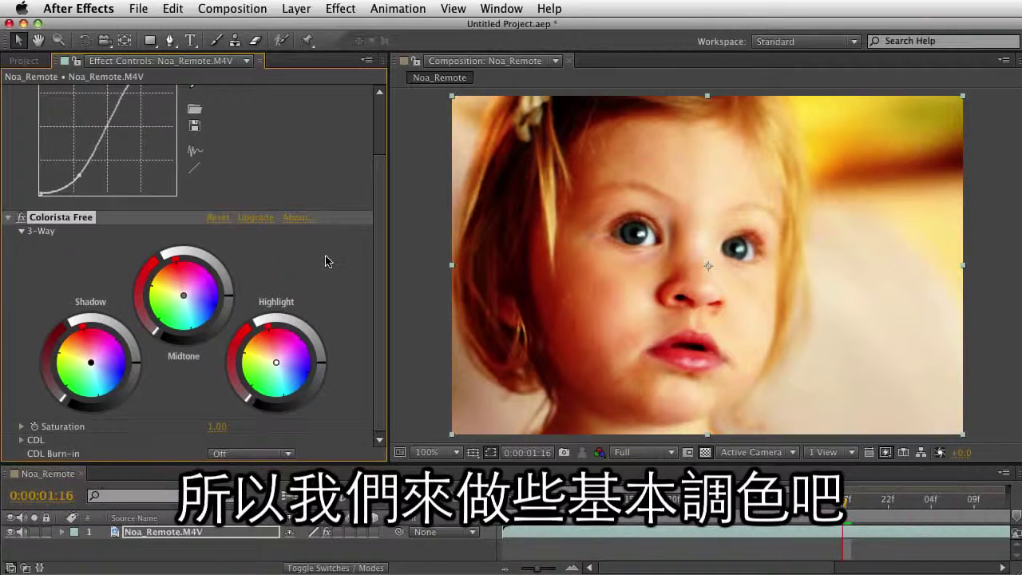
pyautogui.moveTo(286, 373); pyautogui.dragTo(287, 370)
pyautogui.moveTo(209, 311); pyautogui.dragTo(197, 306)
pyautogui.moveTo(54, 351); pyautogui.dragTo(46, 364)
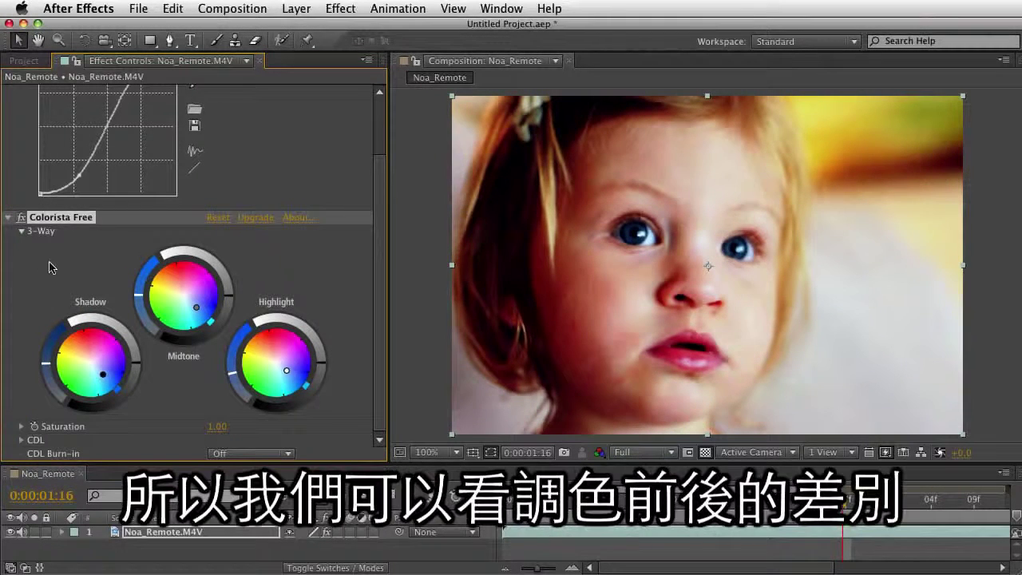
pyautogui.click(22, 217)
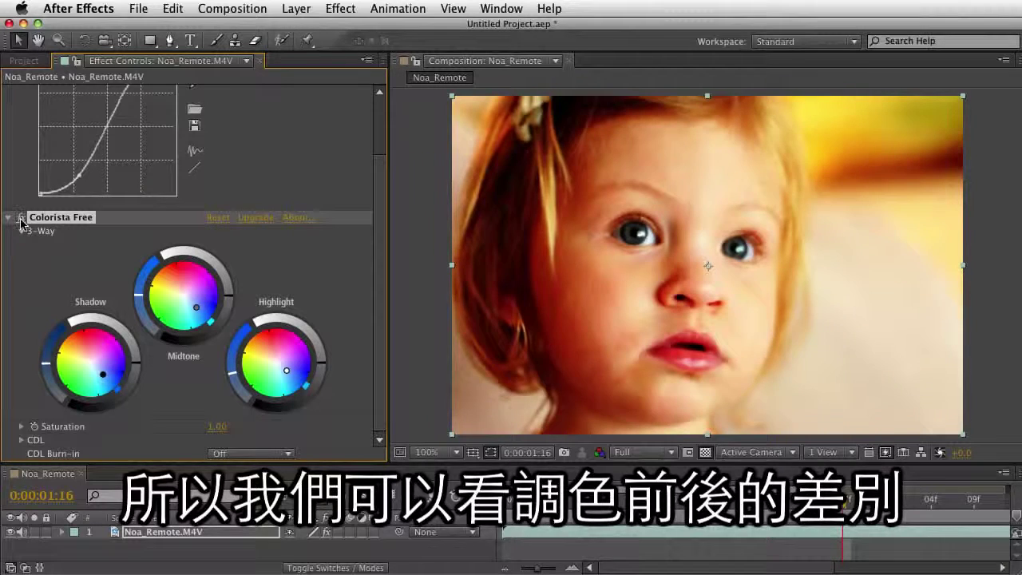
pyautogui.click(22, 217)
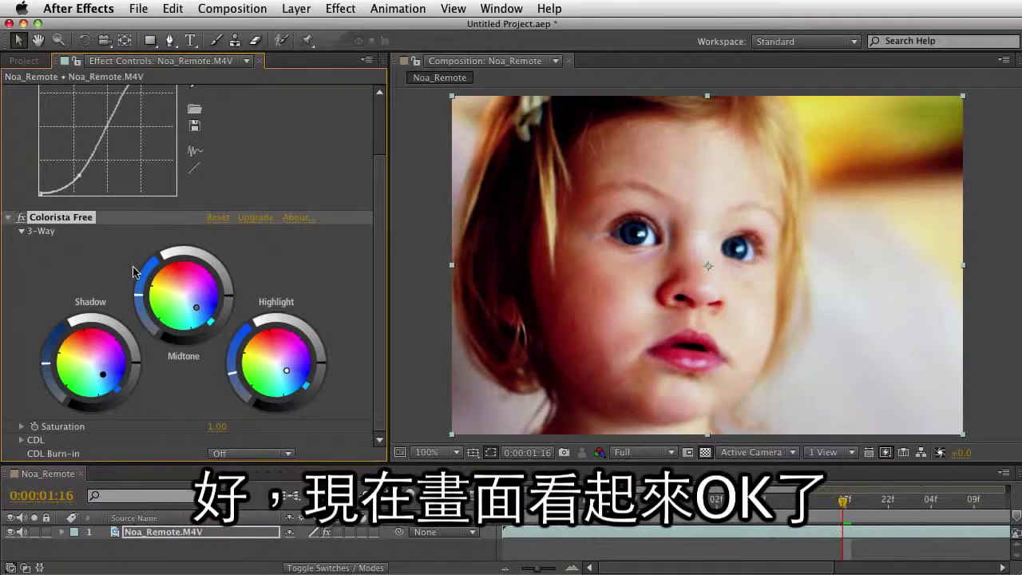
# Collapse the settings of the Curves and Colorista Free effects.
pyautogui.scroll(3, 155, 286)
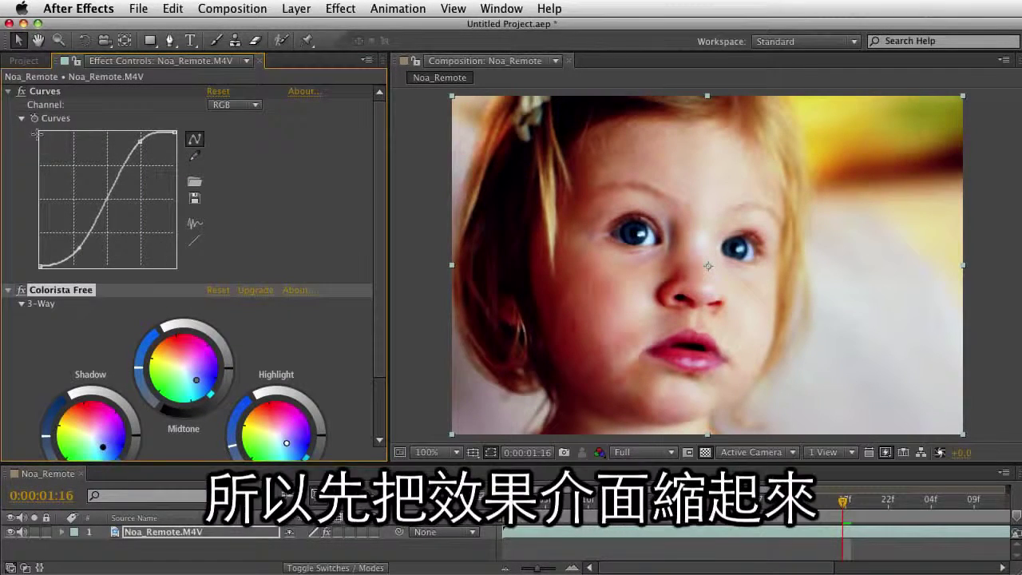
pyautogui.click(10, 91)
pyautogui.click(8, 105)
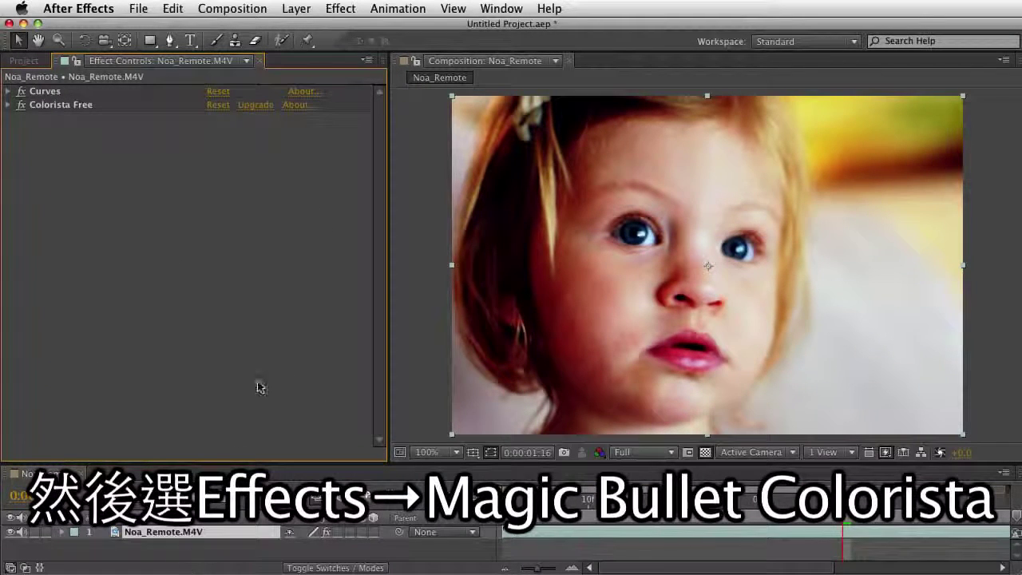
# Add the LUT Buddy effect, place it above Curves in the effect order, and set its Action to Draw Pattern.
pyautogui.click(337, 8)
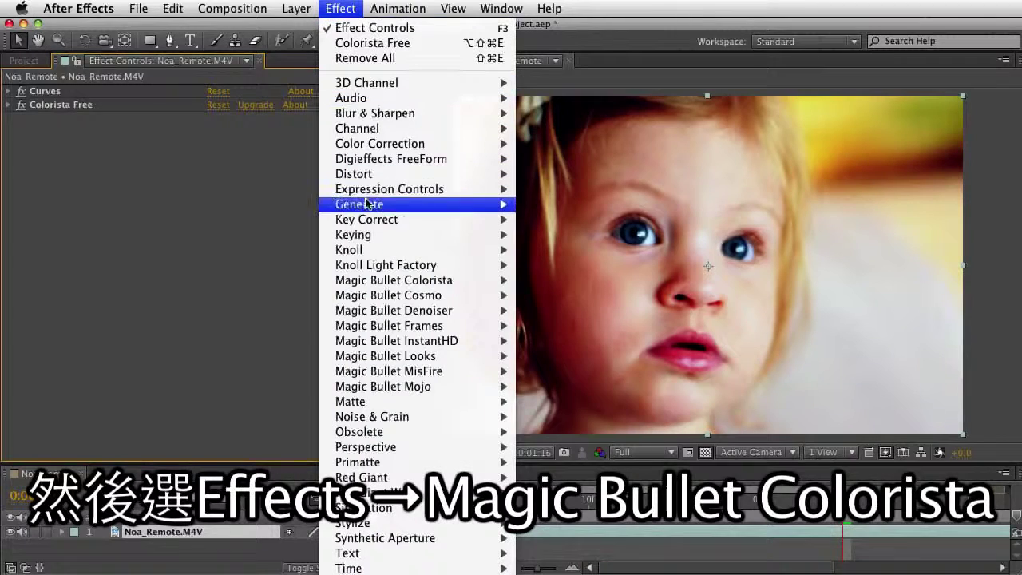
pyautogui.moveTo(377, 281)
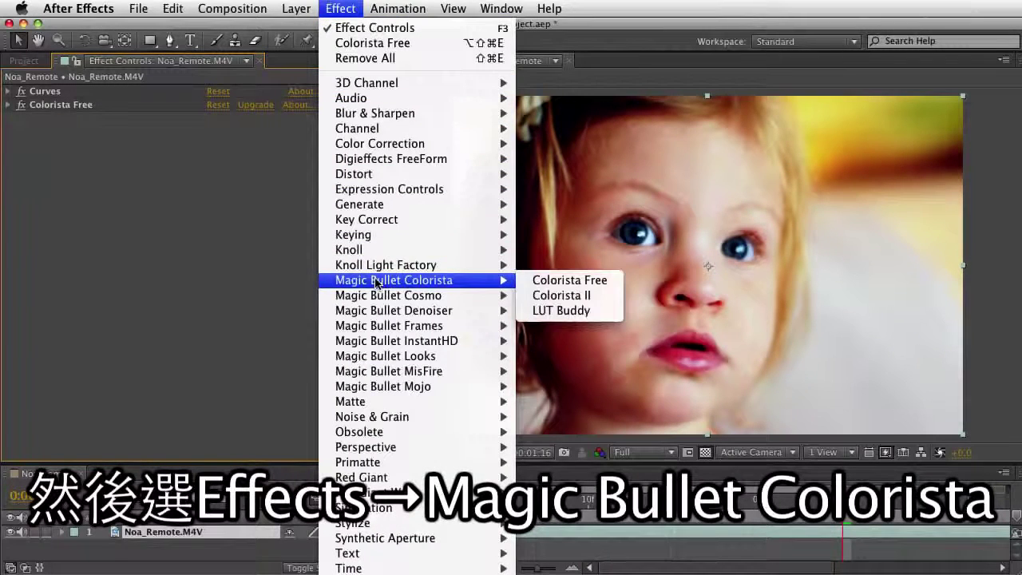
pyautogui.click(581, 313)
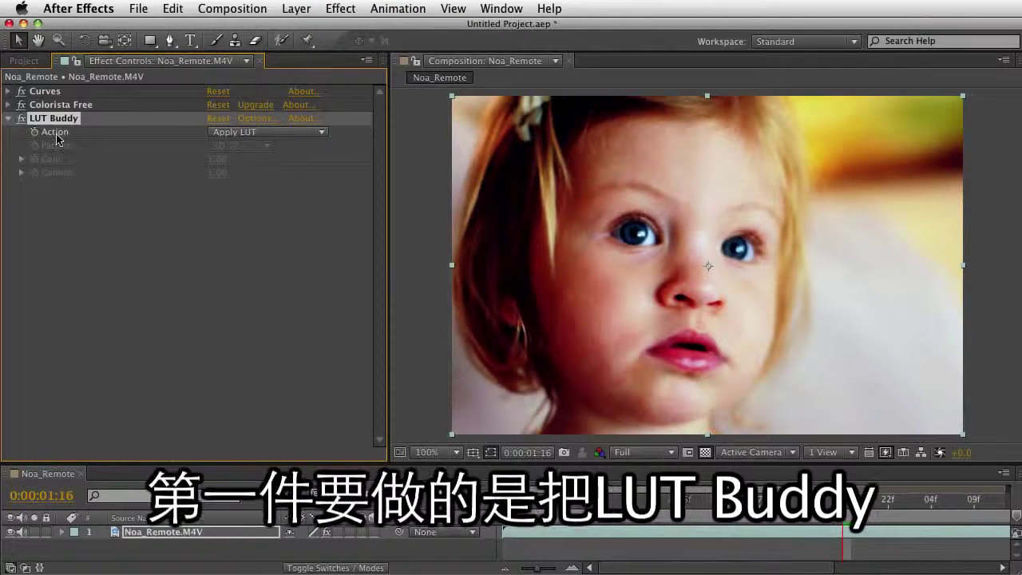
pyautogui.moveTo(49, 125); pyautogui.dragTo(54, 91)
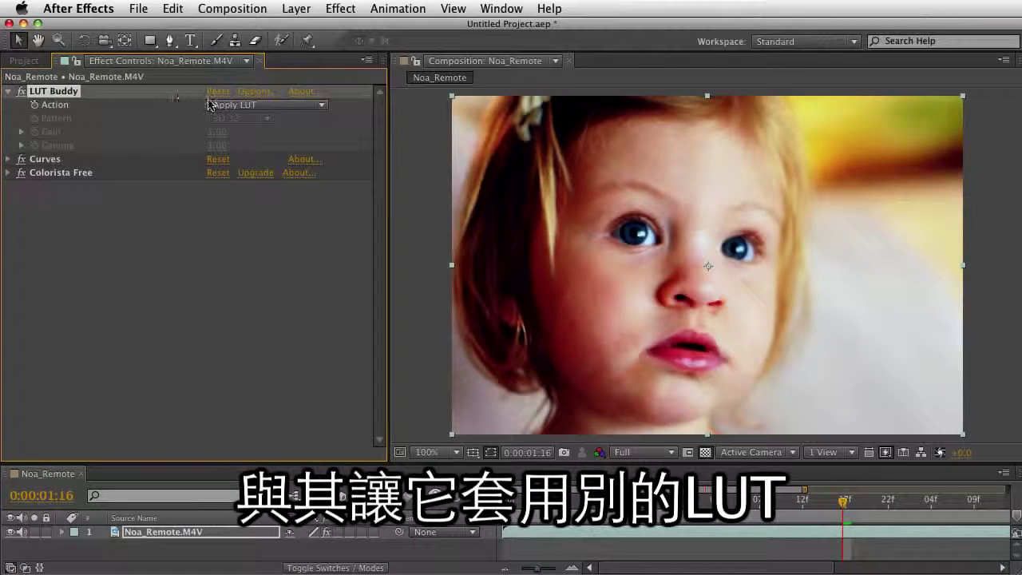
pyautogui.click(232, 108)
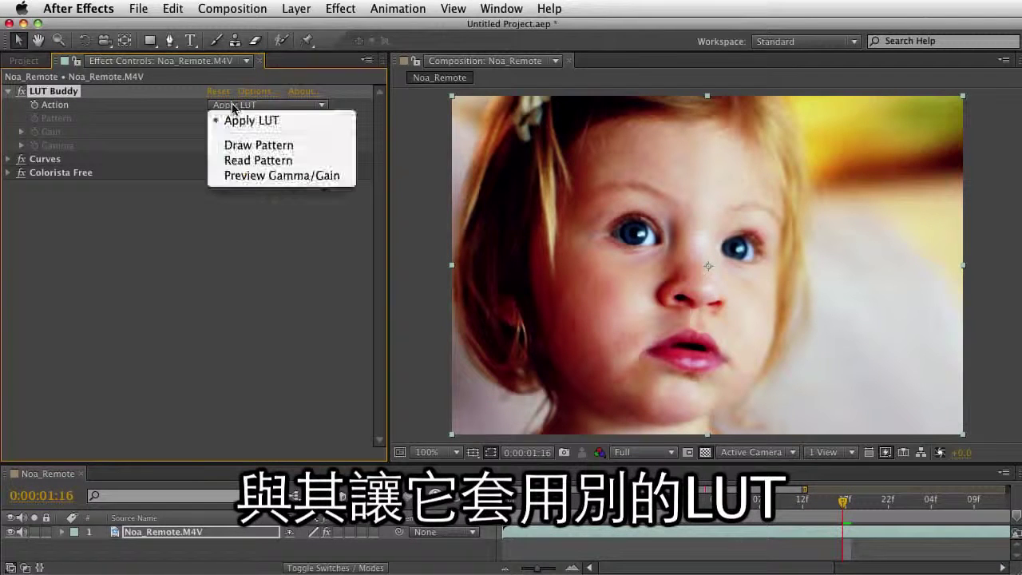
pyautogui.click(230, 145)
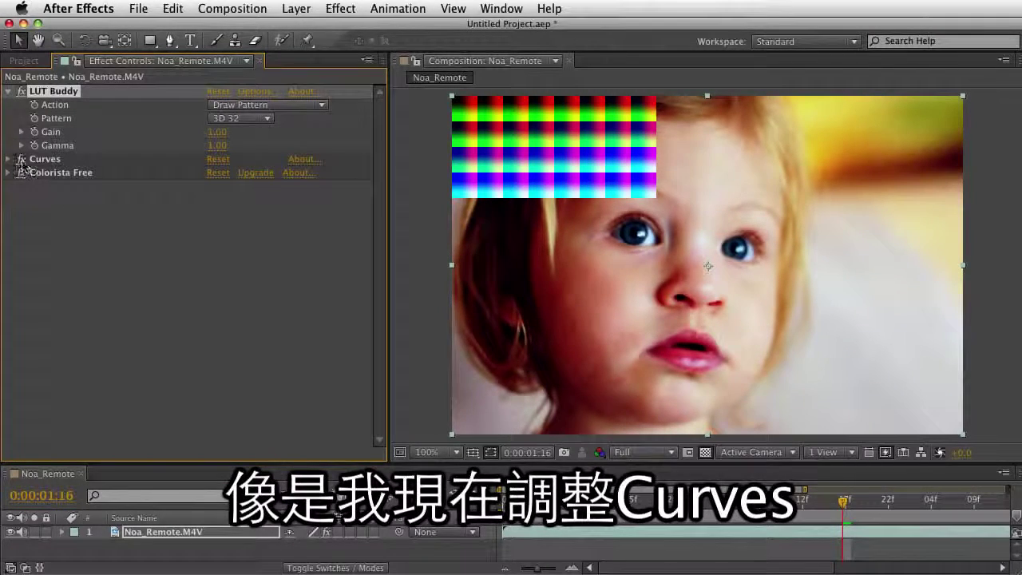
# Switch Curves and Colorista Free off and on in turn to check how each affects the drawn pattern.
pyautogui.click(22, 159)
pyautogui.click(22, 160)
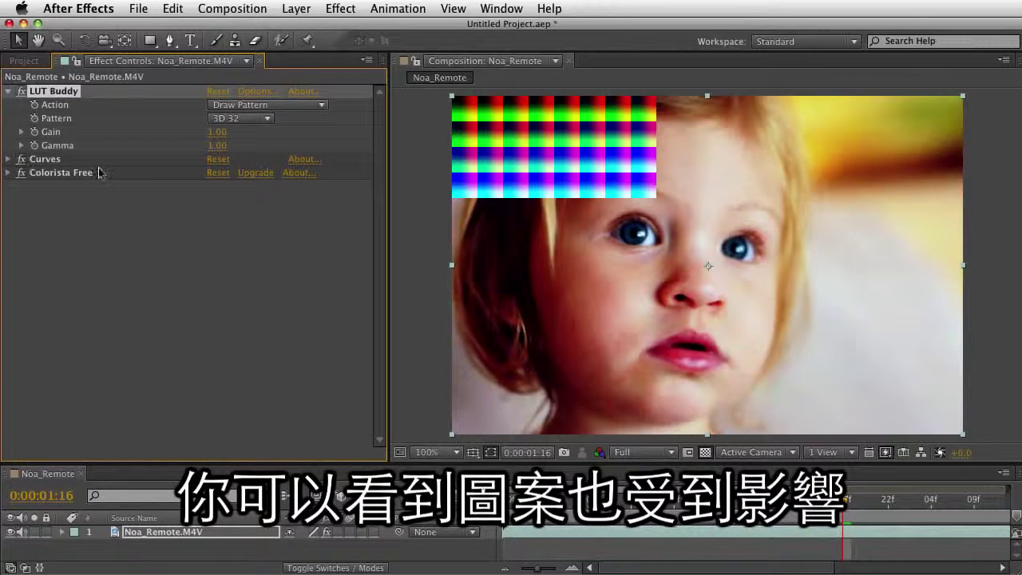
pyautogui.click(22, 173)
pyautogui.click(23, 172)
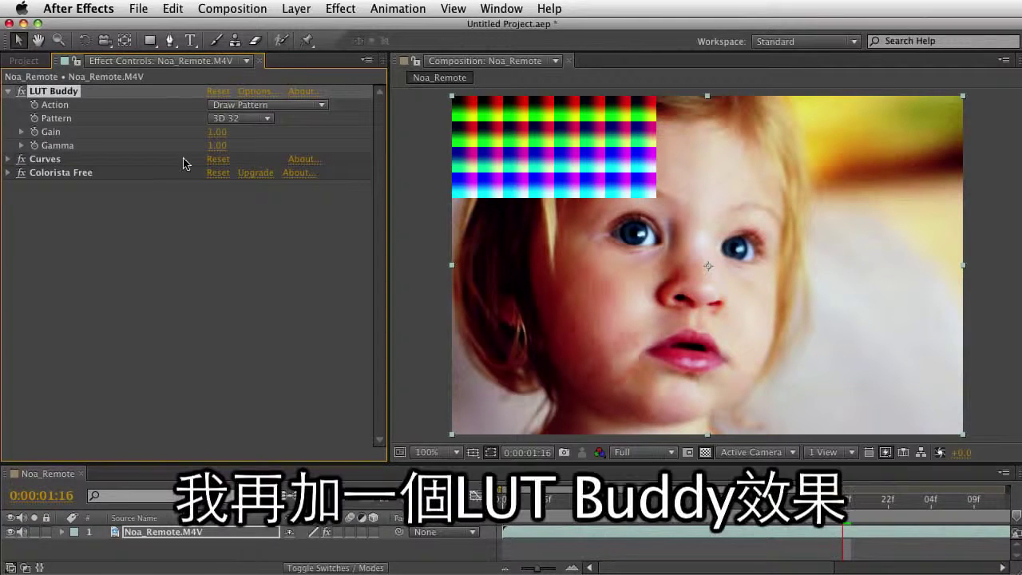
# Add a second LUT Buddy effect below Colorista Free and set its Action to Read Pattern.
pyautogui.click(333, 9)
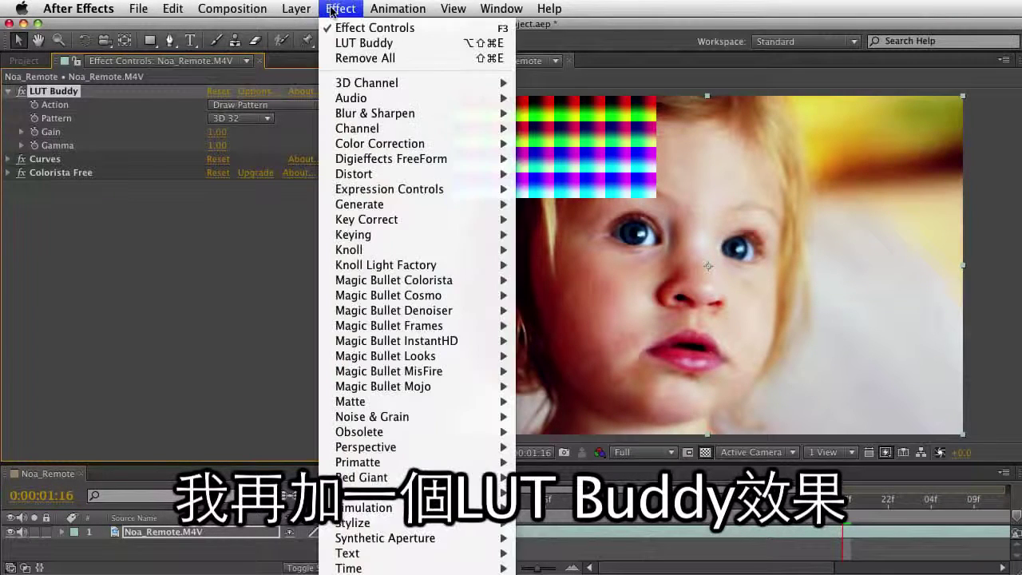
pyautogui.click(347, 43)
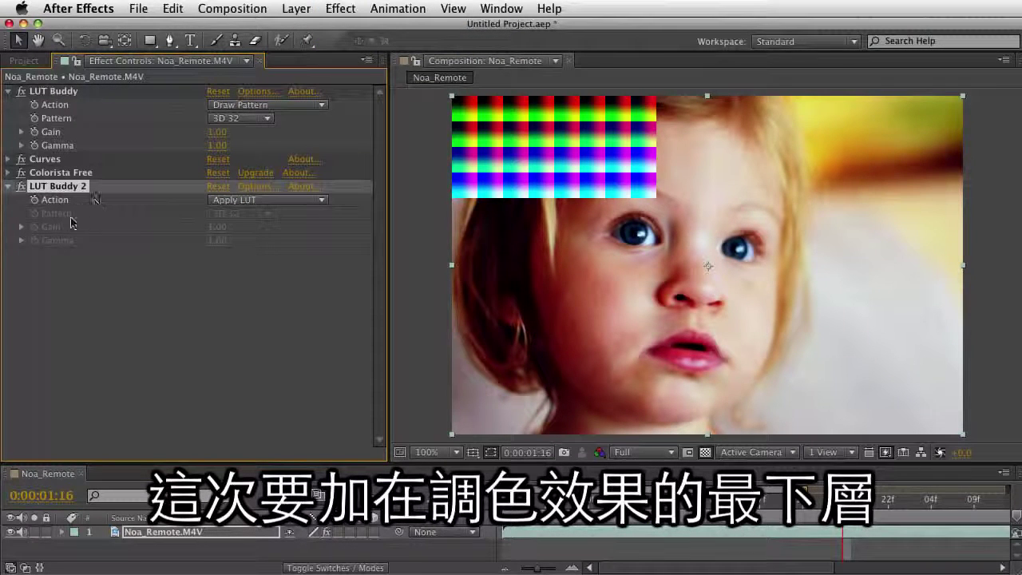
pyautogui.click(244, 200)
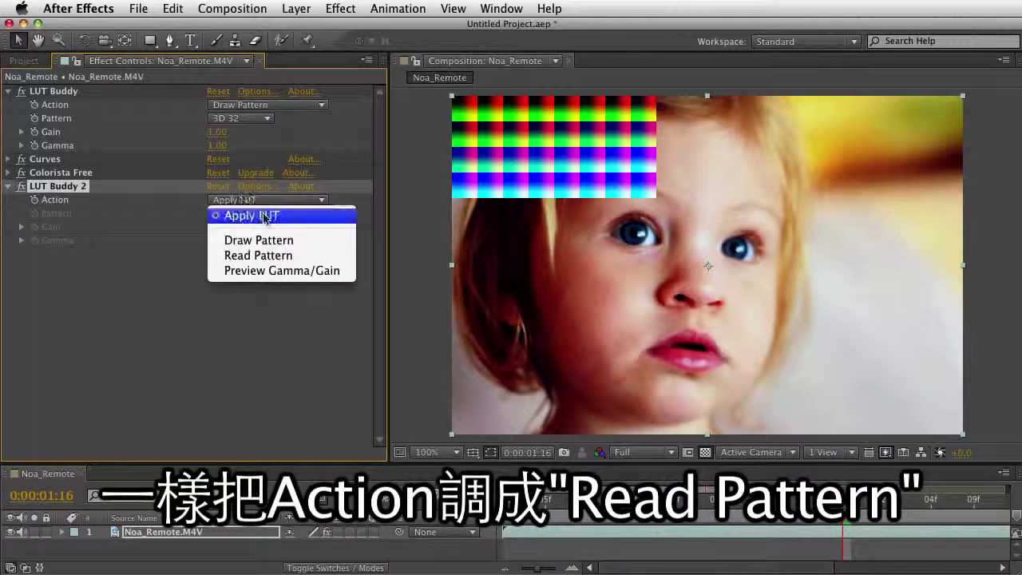
pyautogui.click(264, 255)
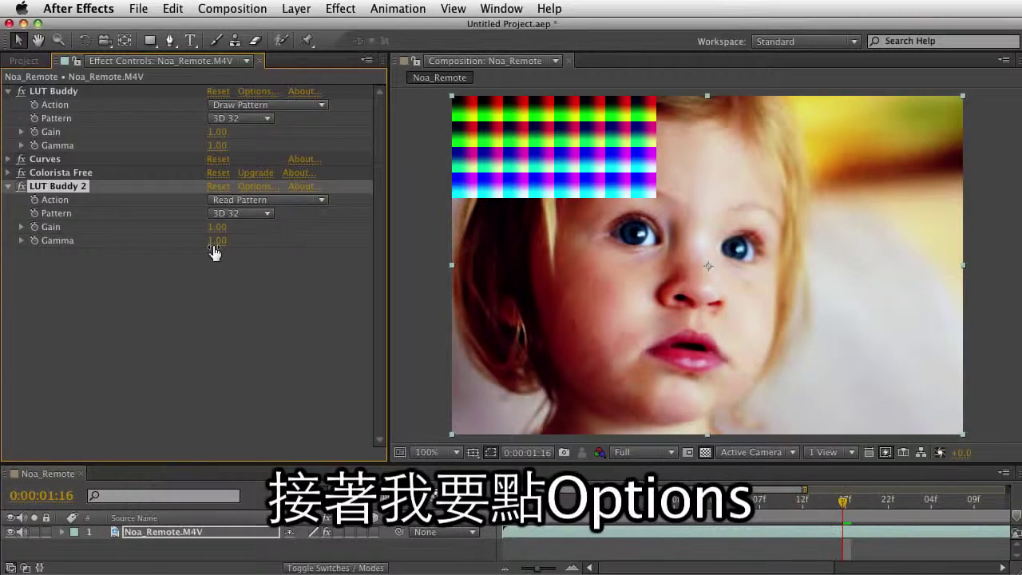
# Export the LUT from the second LUT Buddy effect as De-Yellower.cube in the LUTs folder, using the Iridas (.cube) format.
pyautogui.click(250, 188)
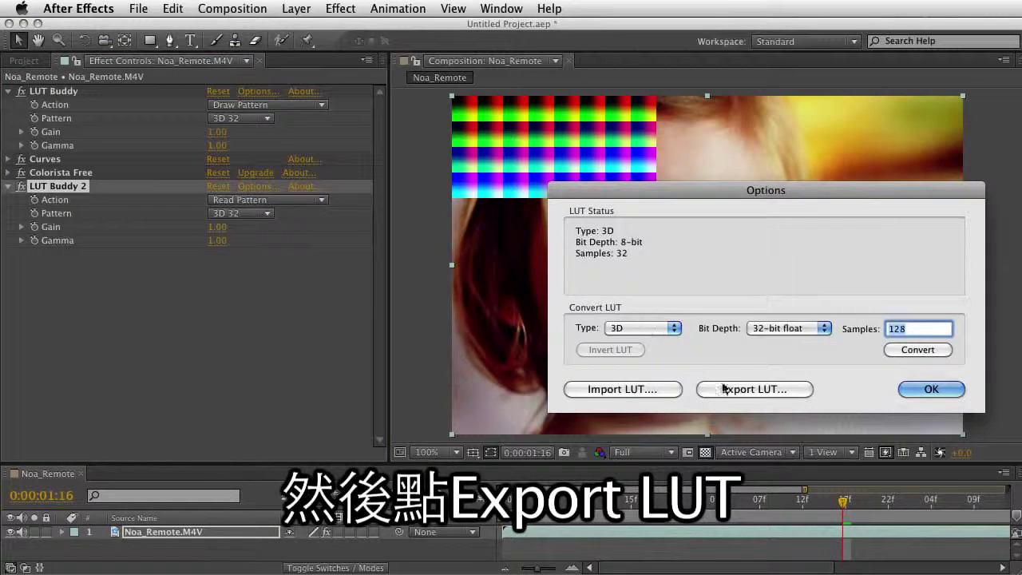
pyautogui.click(731, 391)
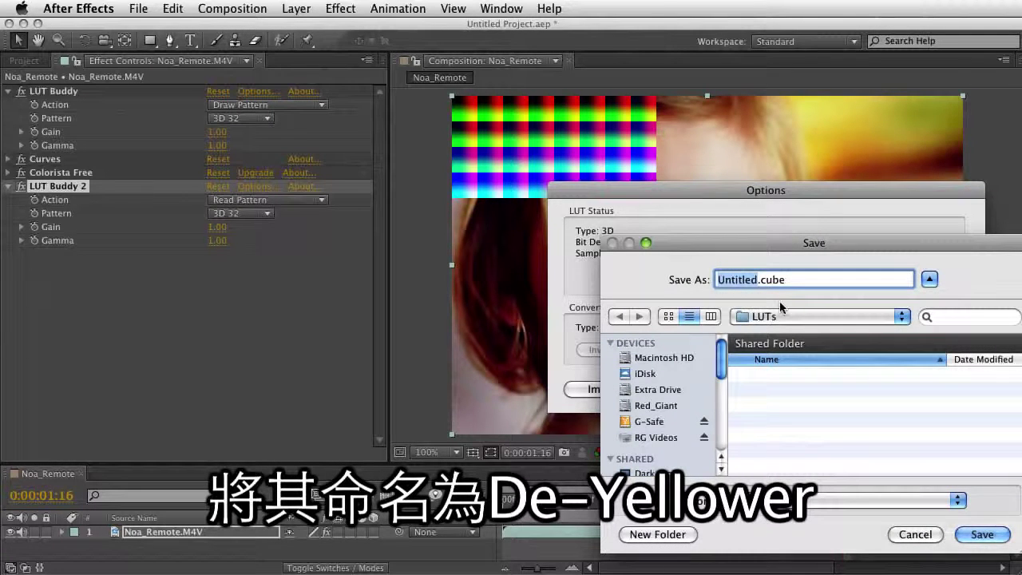
pyautogui.write('De-Yellow')
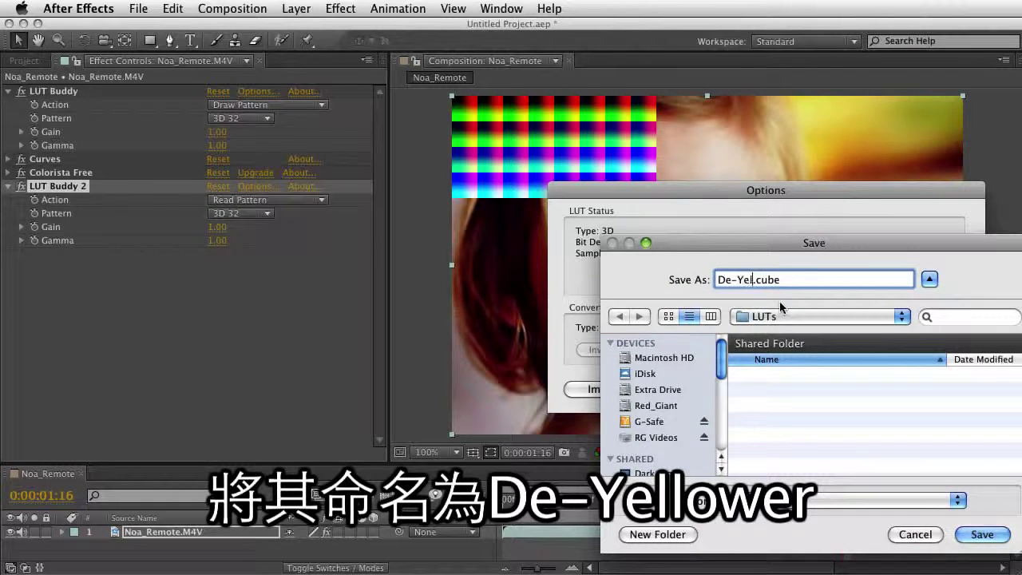
pyautogui.write('er')
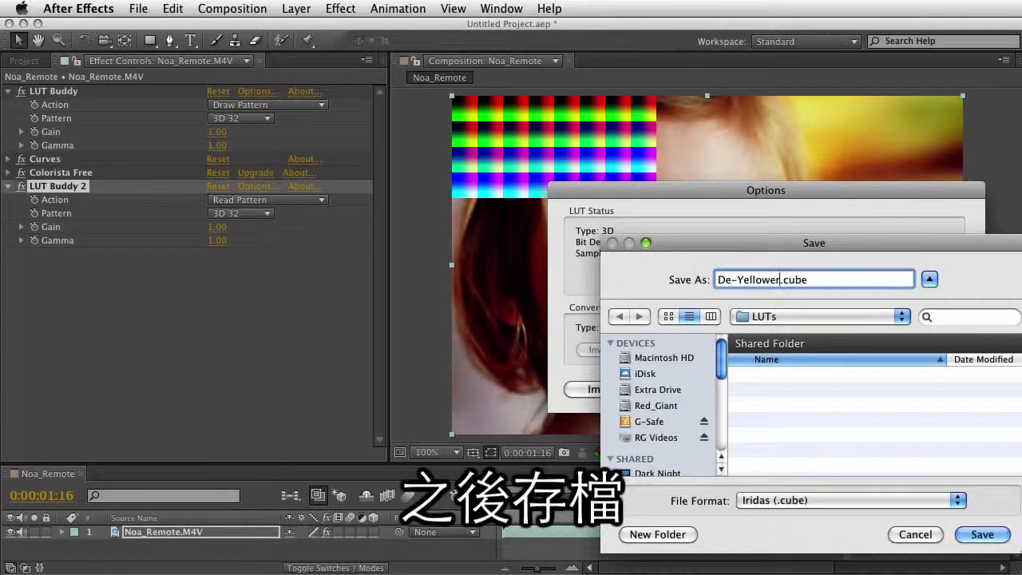
pyautogui.click(980, 534)
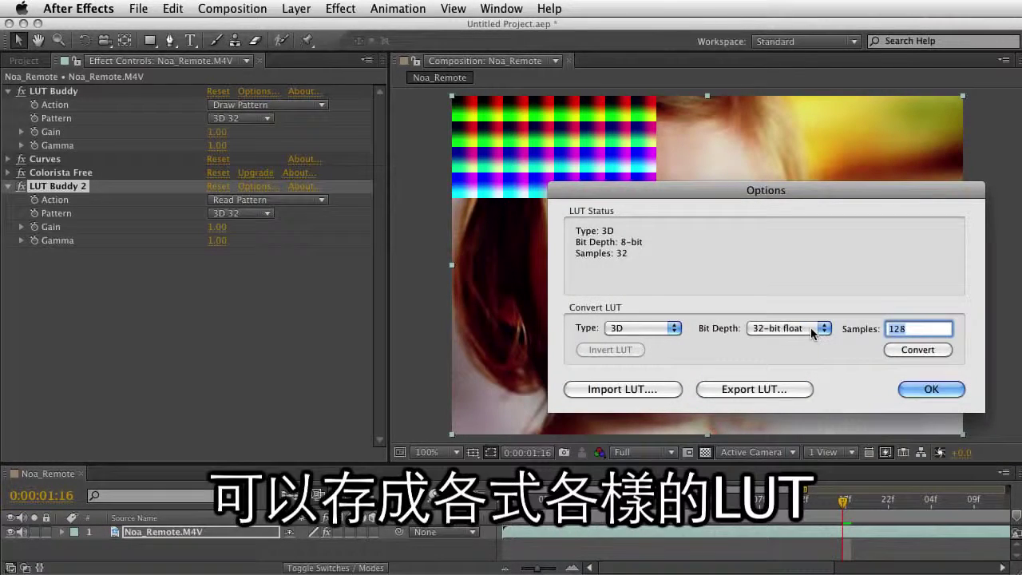
# Review the LUT type and bit depth choices for converting, keep 3D and 32-bit float, and close the LUT Buddy options.
pyautogui.click(673, 333)
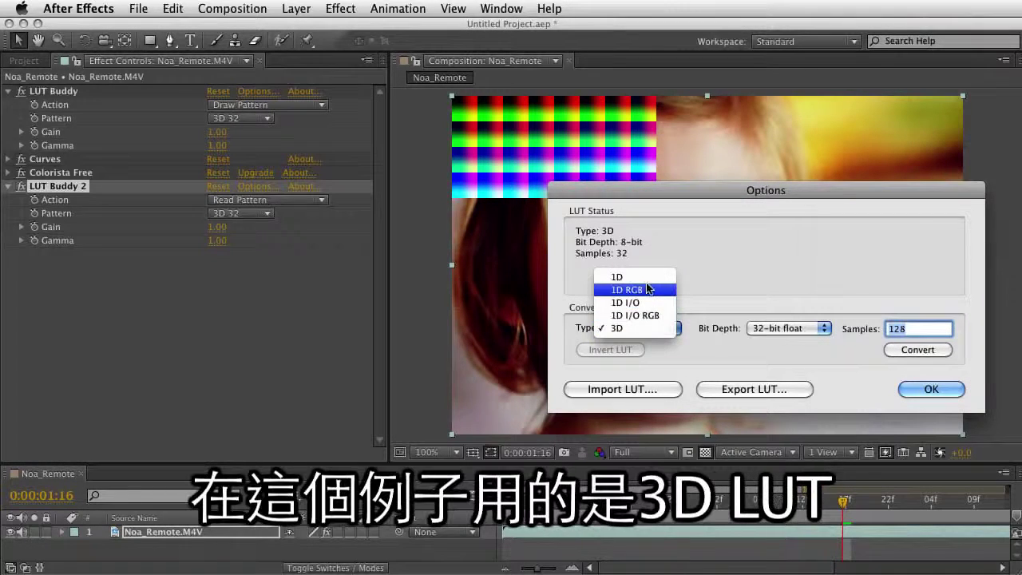
pyautogui.click(639, 329)
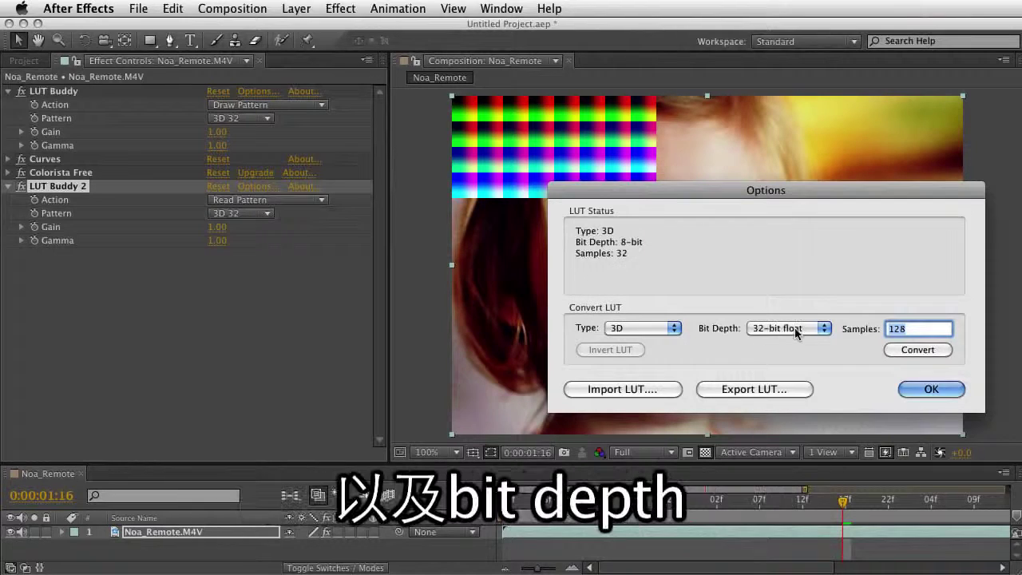
pyautogui.click(817, 333)
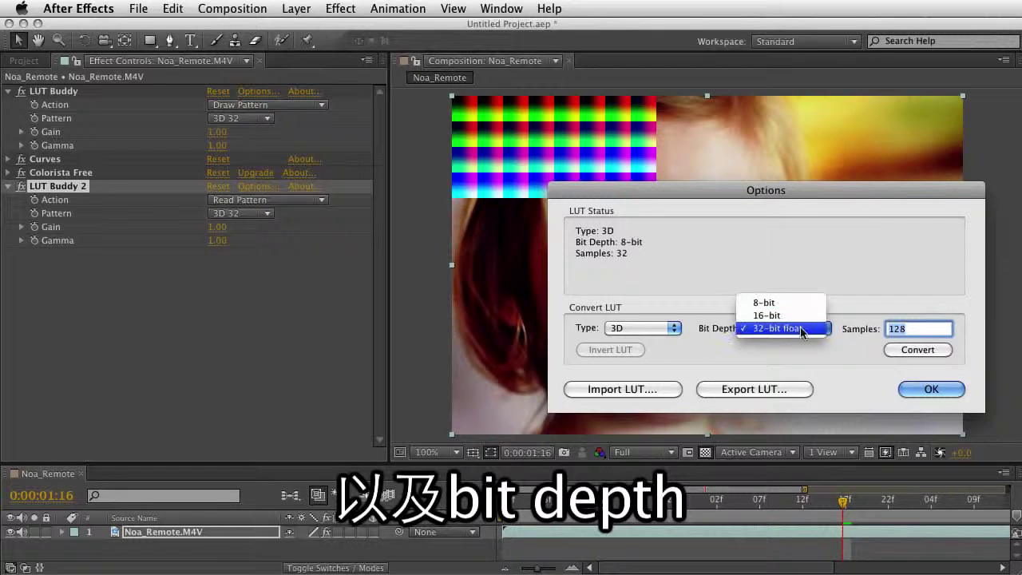
pyautogui.click(804, 351)
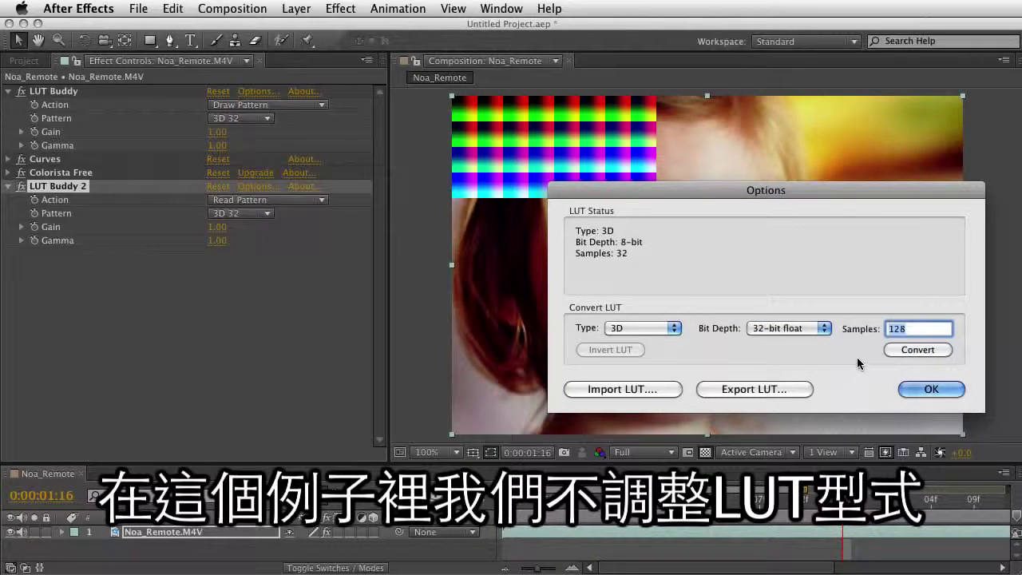
pyautogui.click(926, 391)
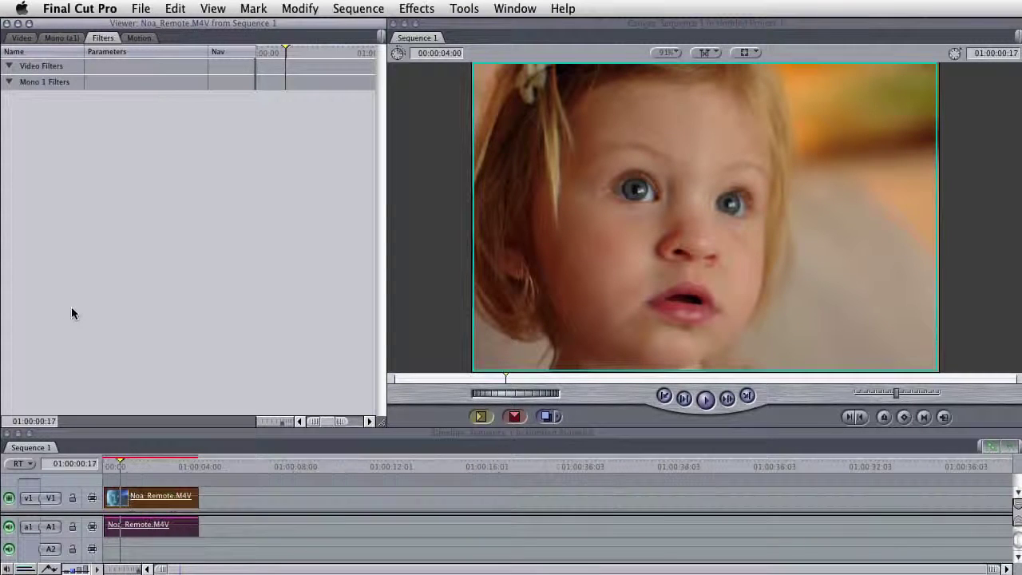
# In Final Cut Pro, apply the Magic Bullet Colorista LUT Buddy video filter to the Noa_Remote.M4V clip in Sequence 1.
pyautogui.click(154, 490)
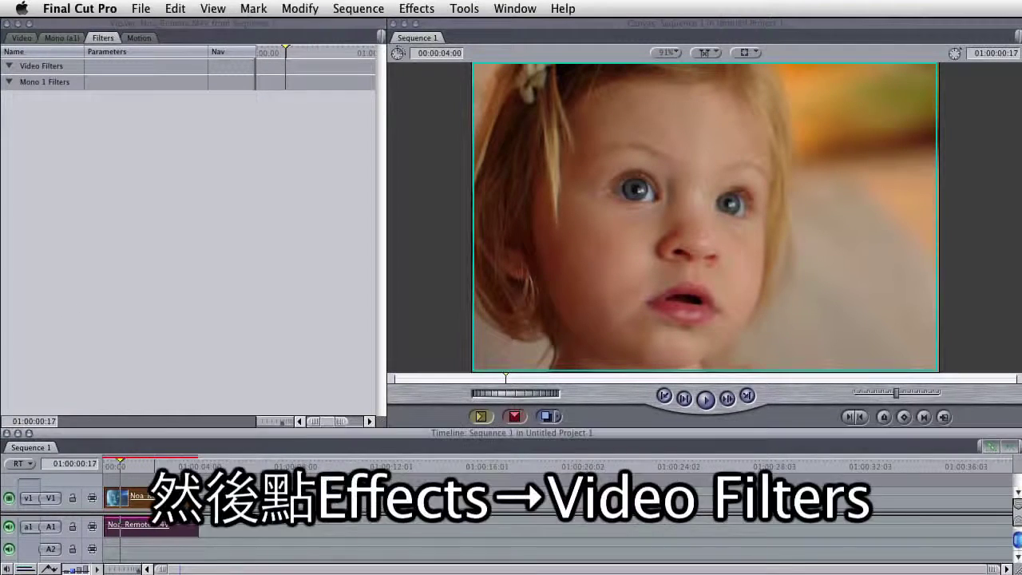
pyautogui.click(407, 8)
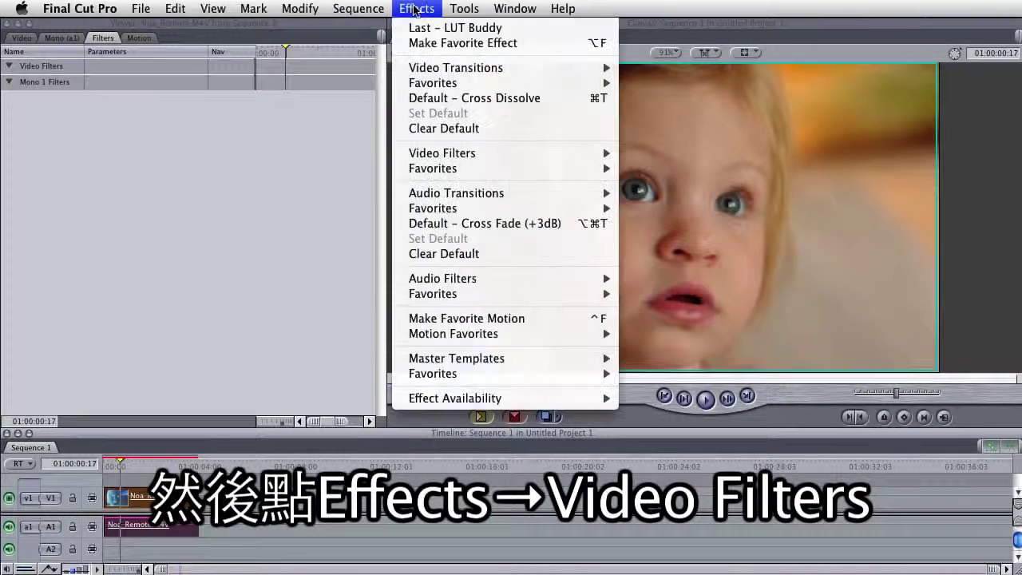
pyautogui.moveTo(446, 153)
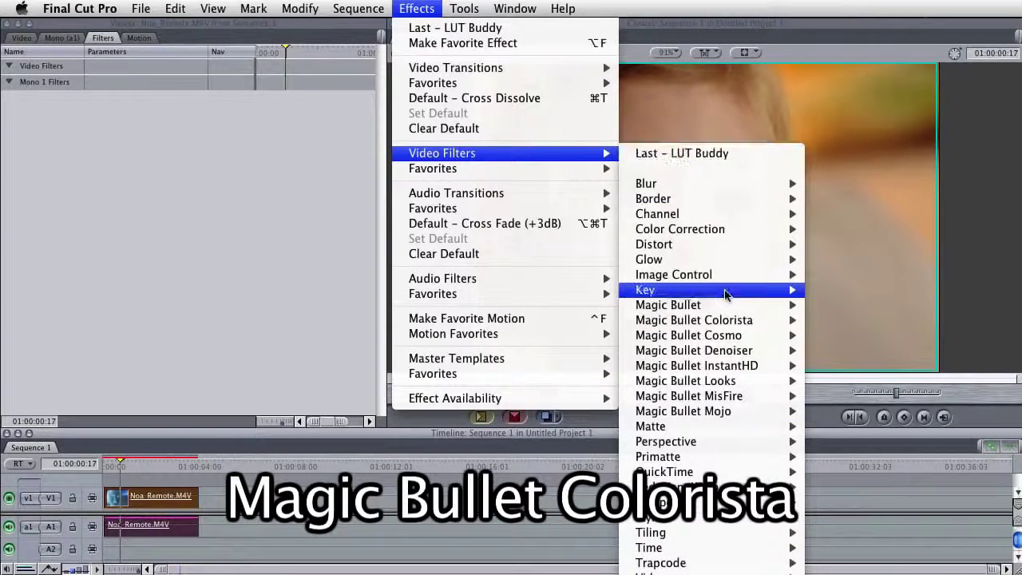
pyautogui.moveTo(723, 308)
pyautogui.moveTo(726, 326)
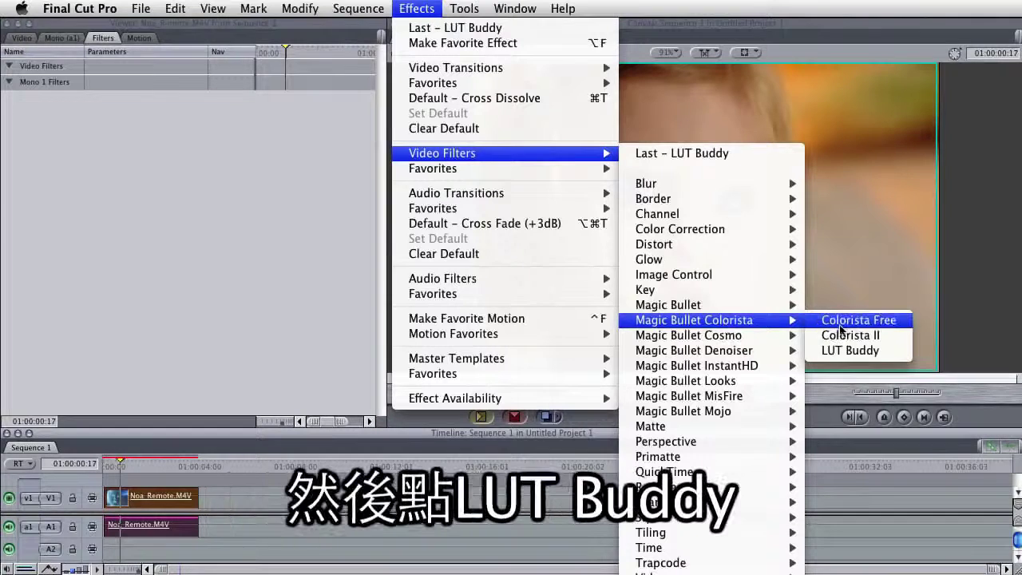
pyautogui.click(849, 351)
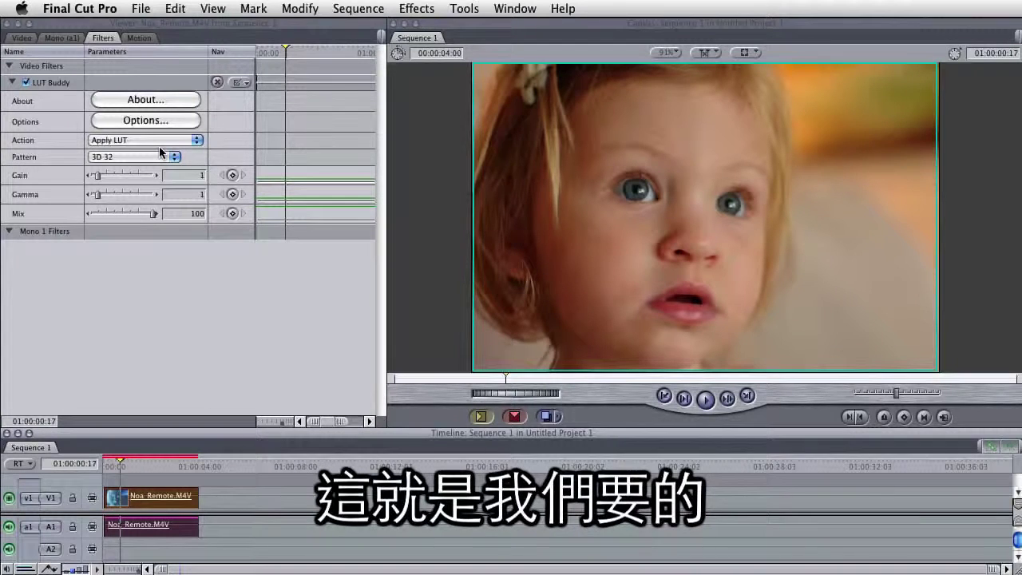
# Import De-Yellower.cube into the clip's LUT Buddy filter and accept the options.
pyautogui.click(146, 121)
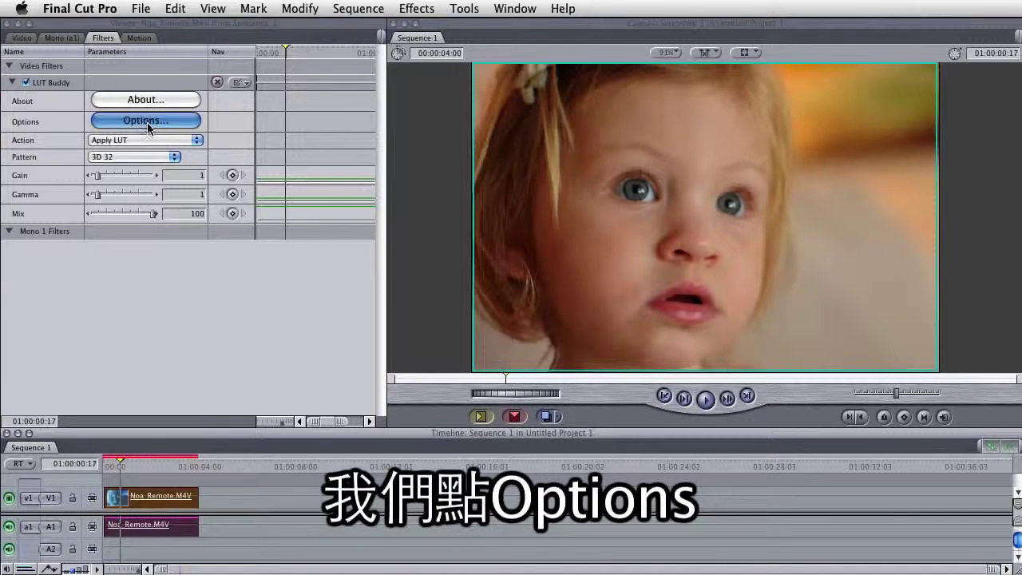
pyautogui.click(627, 390)
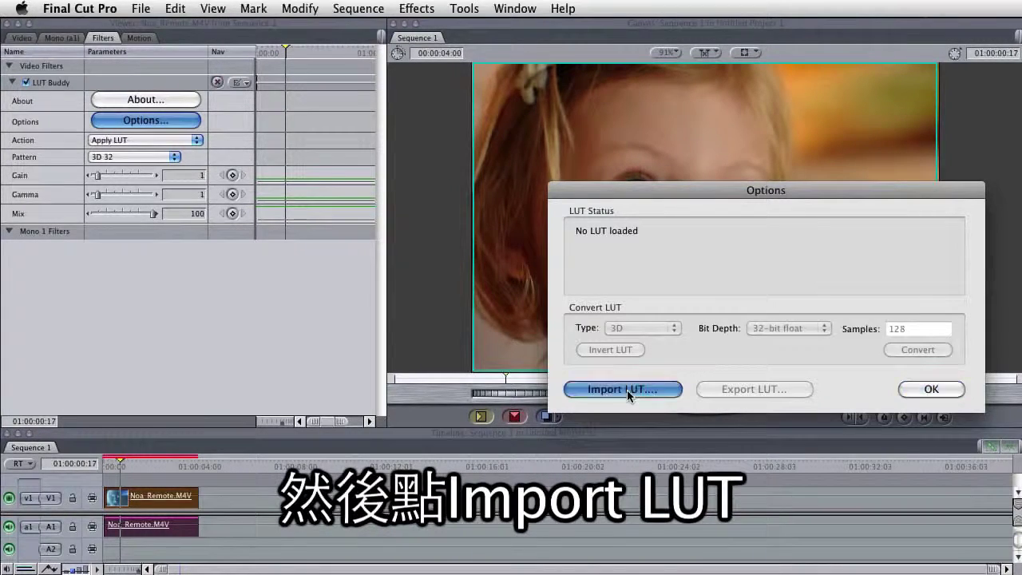
pyautogui.click(785, 327)
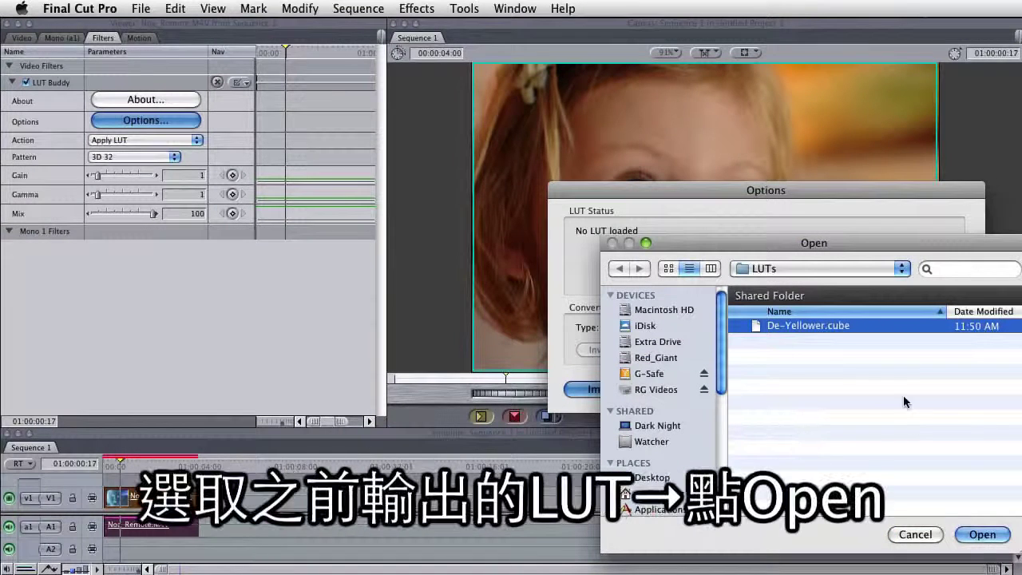
pyautogui.click(981, 534)
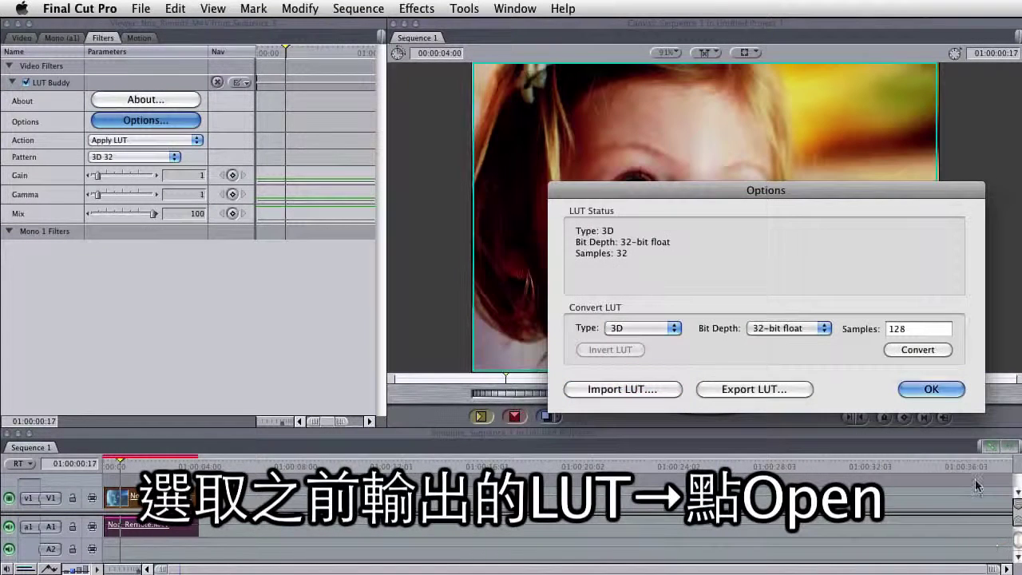
pyautogui.click(948, 404)
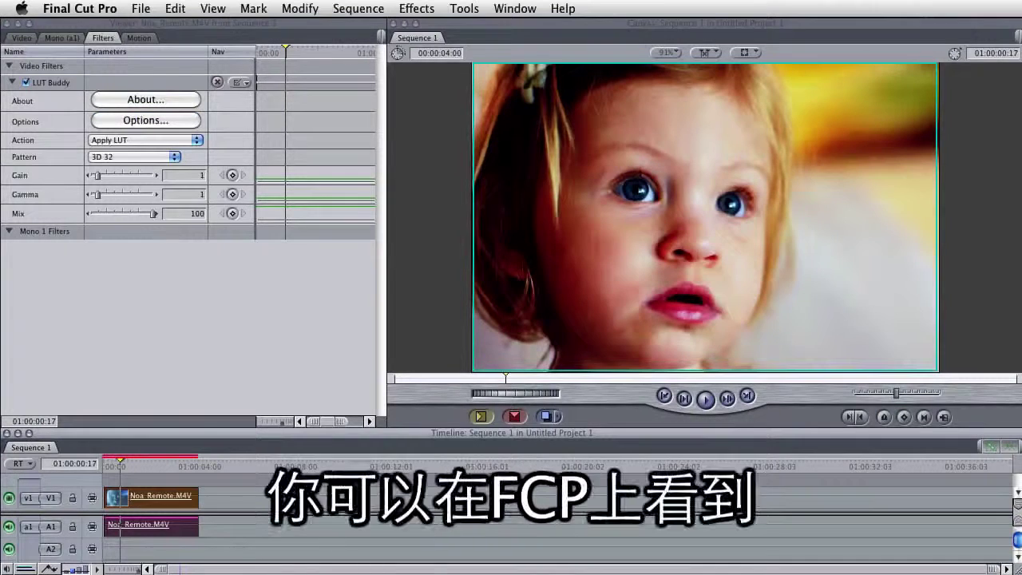